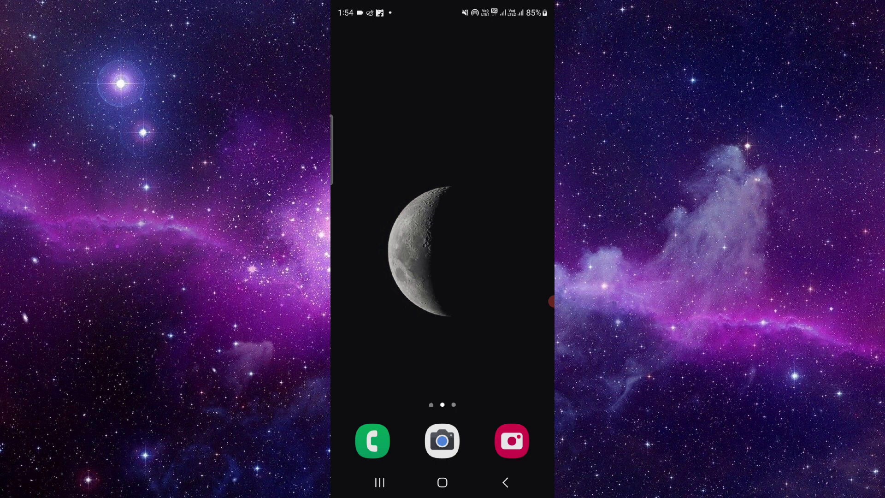
Swipe up on the home screen to show the full list of installed apps
left_click_drag(443, 345, 443, 173)
Delete all KuCoin app data from its Storage page, leaving 0 B, then return to App info
left_click(364, 88)
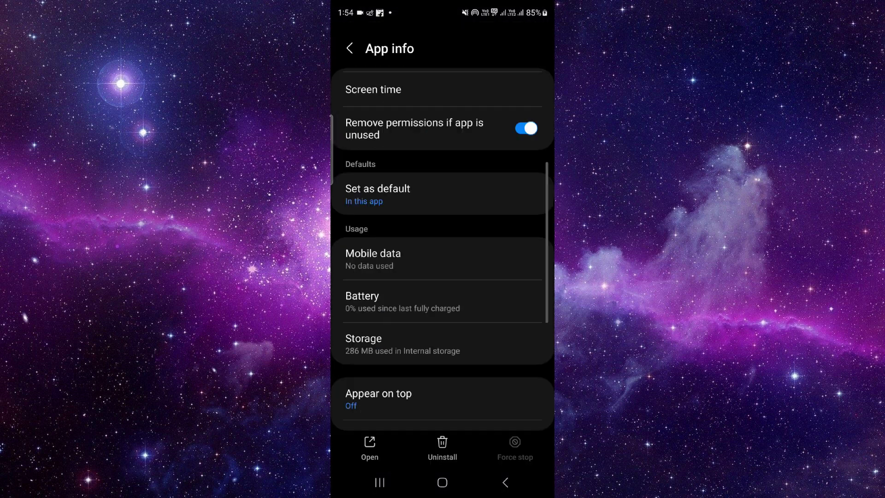
left_click(442, 198)
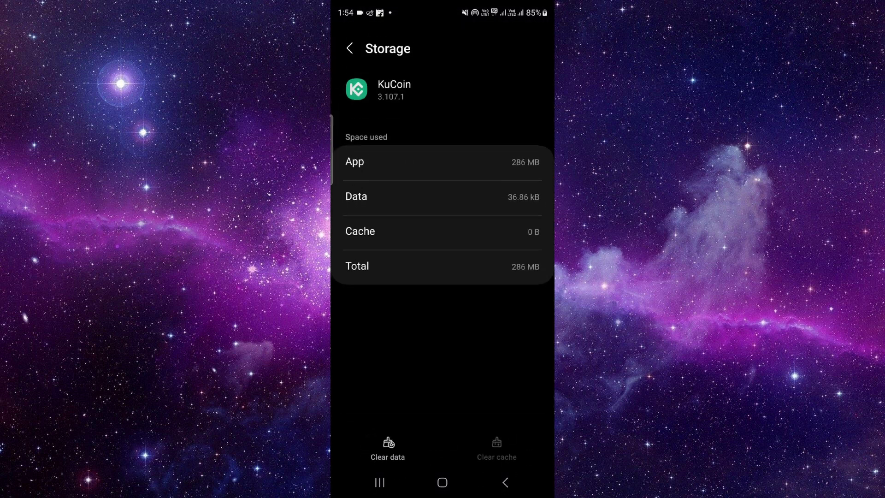
left_click(388, 449)
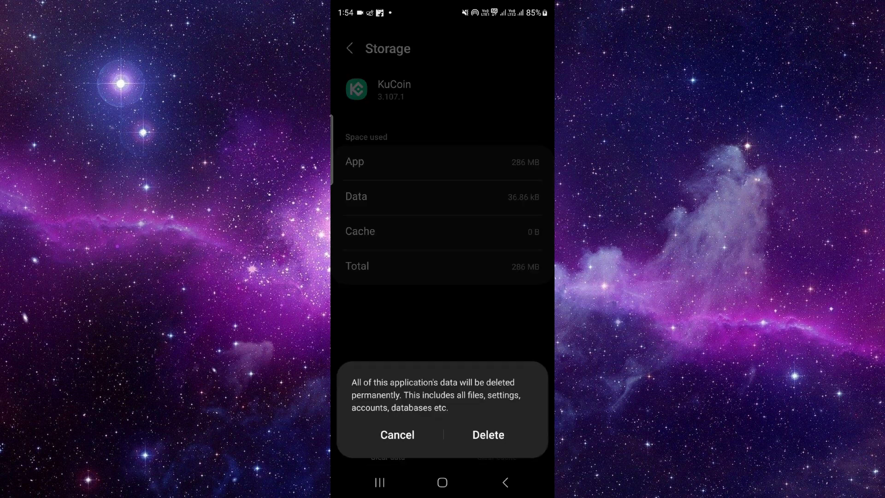
left_click(486, 436)
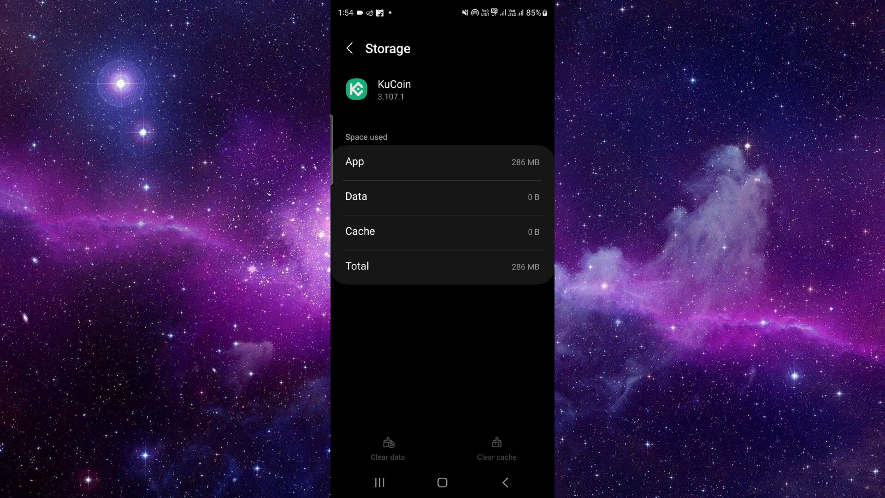
left_click(349, 49)
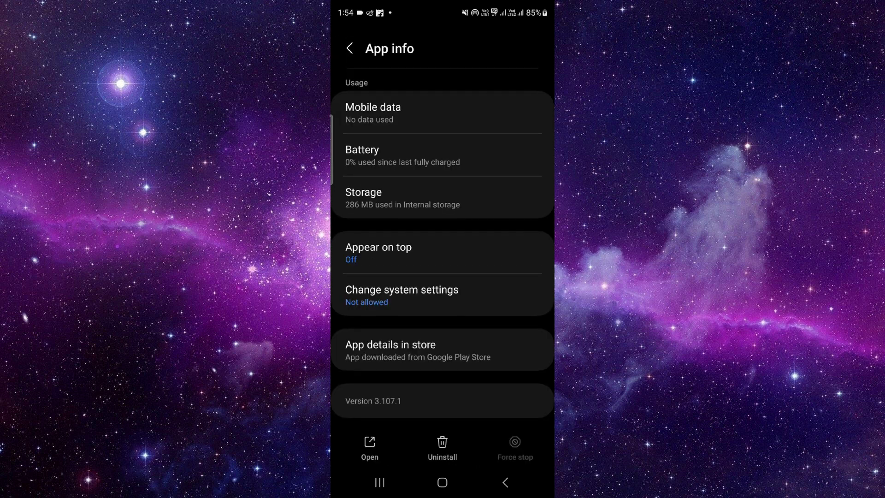
Uninstall KuCoin from its Play Store listing, then bring up the recent apps view
left_click(442, 350)
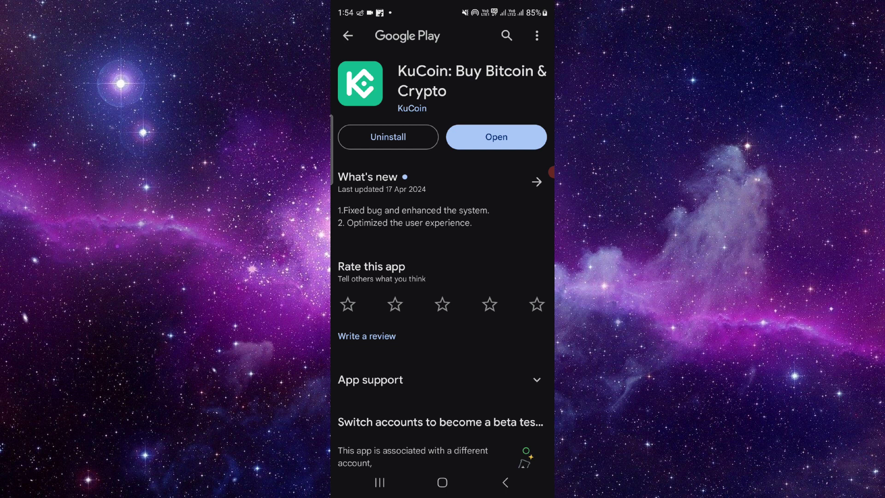
left_click(389, 137)
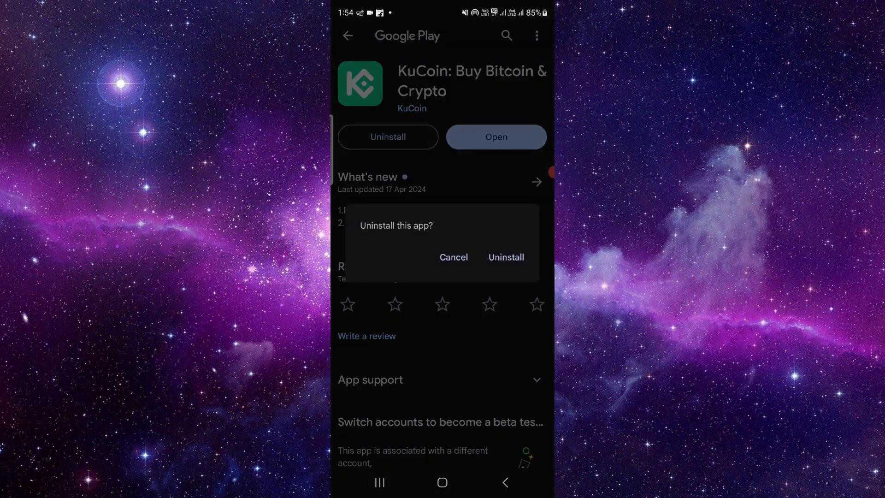
left_click(507, 257)
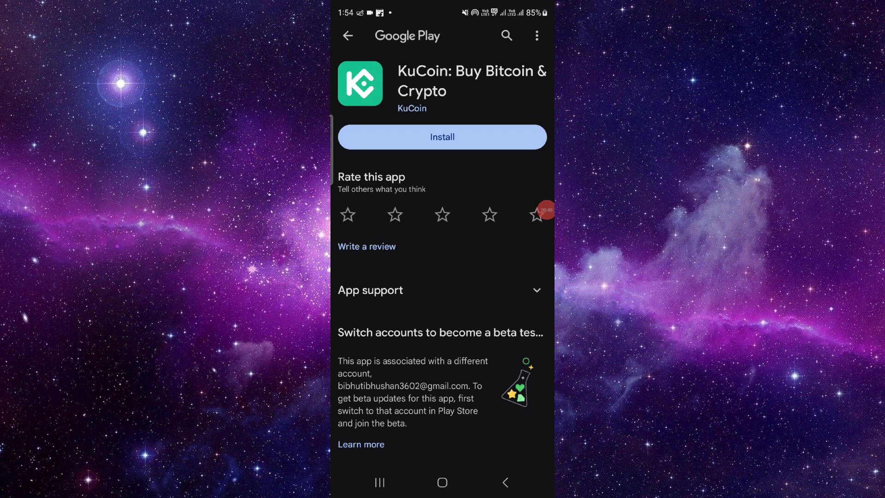
left_click(380, 483)
left_click(442, 451)
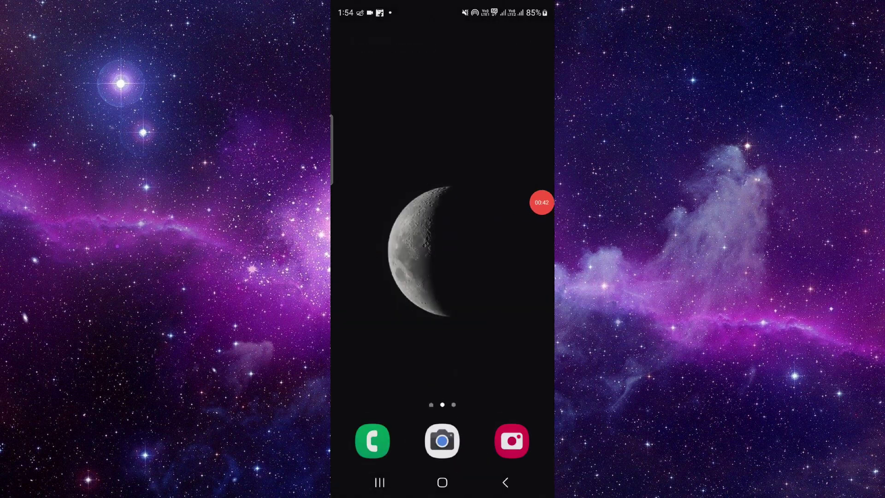
mouse_move(543, 202)
left_mouse_down()
mouse_move(540, 315)
mouse_move(542, 132)
left_mouse_up()
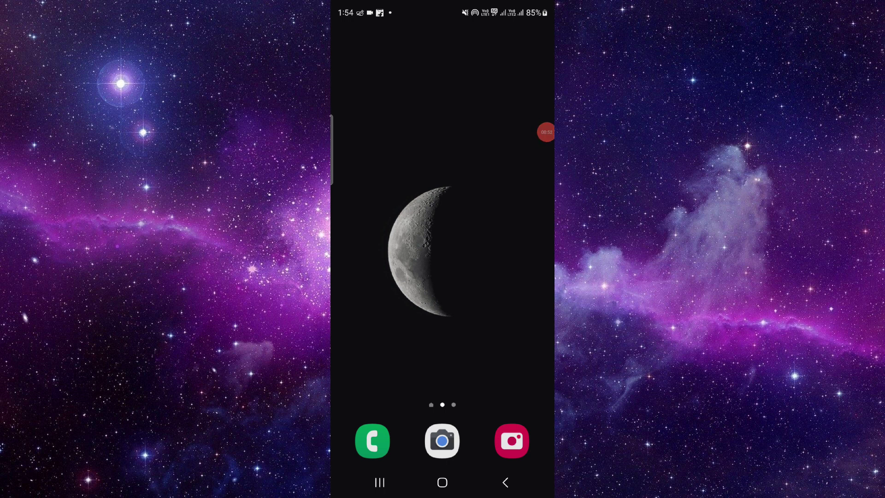
key("Escape")
left_click_drag(550, 133, 542, 175)
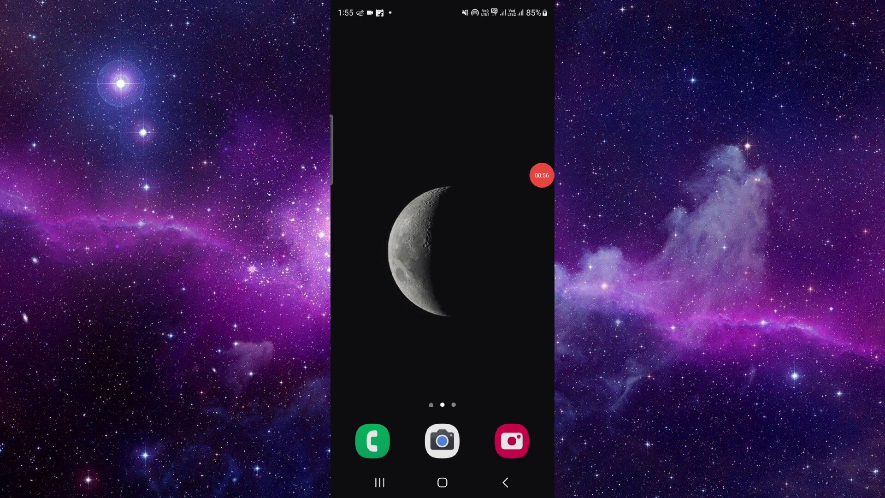